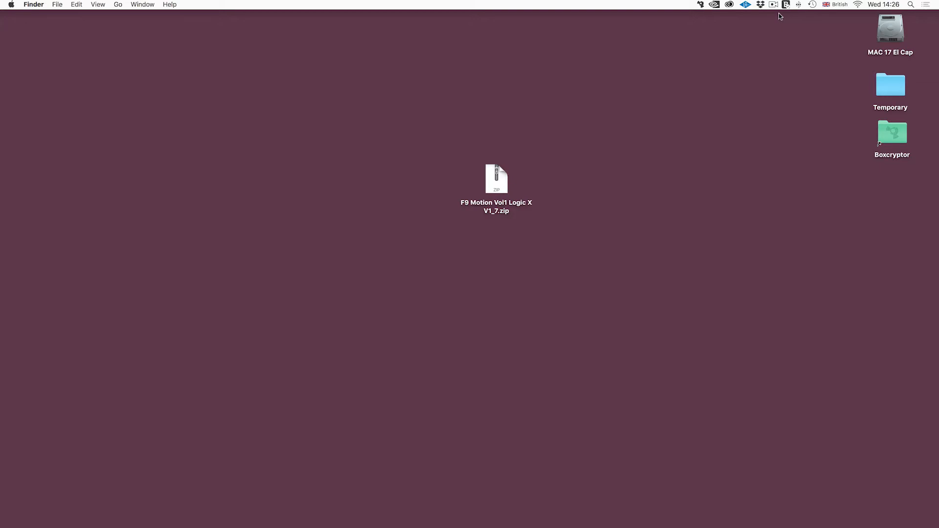
Extract F9 Motion Vol1 Logic X V1_7.zip with Archive Utility and open the extracted folder
{"action": "left_click", "coordinate": [499, 182]}
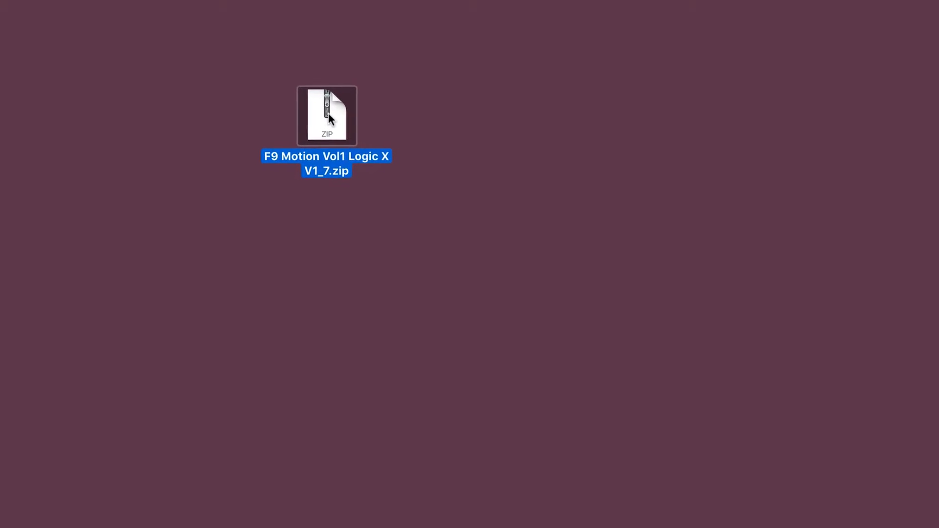
{"action": "right_click", "coordinate": [348, 121]}
{"action": "mouse_move", "coordinate": [315, 121]}
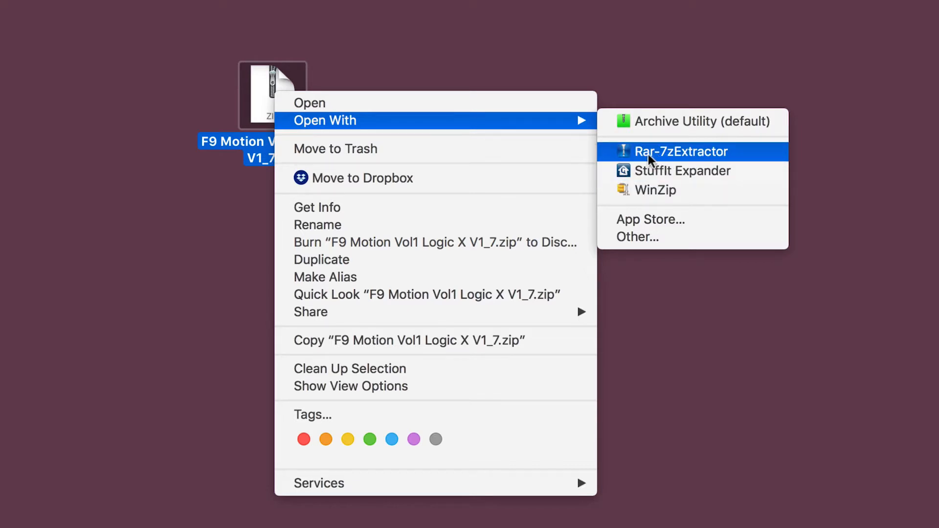
{"action": "left_click", "coordinate": [654, 126]}
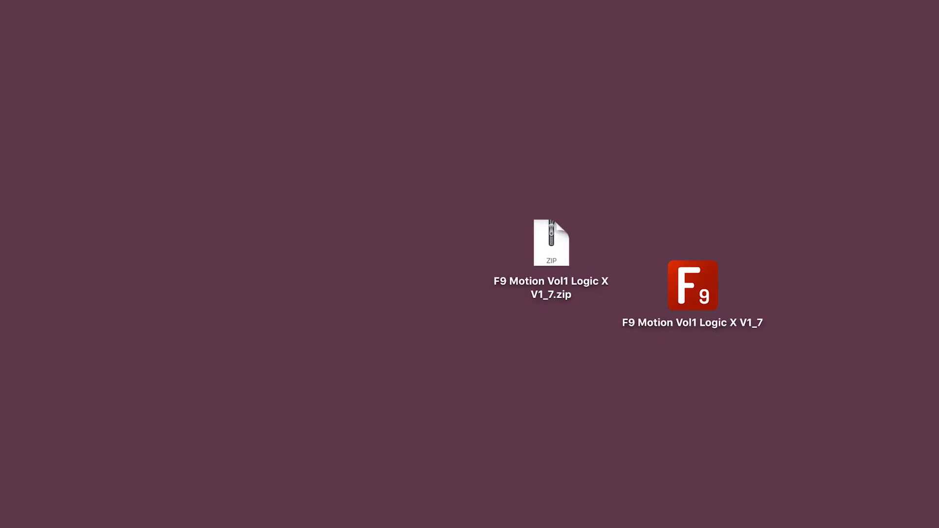
{"action": "double_click", "coordinate": [706, 287]}
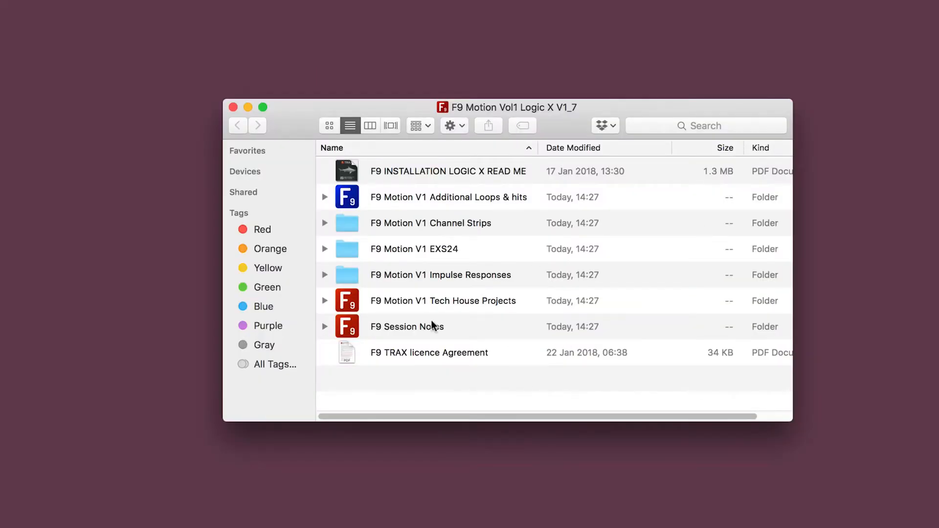
Check the Impulse Responses, EXS24 and Channel Strips folders in the extracted package
{"action": "left_click", "coordinate": [414, 275]}
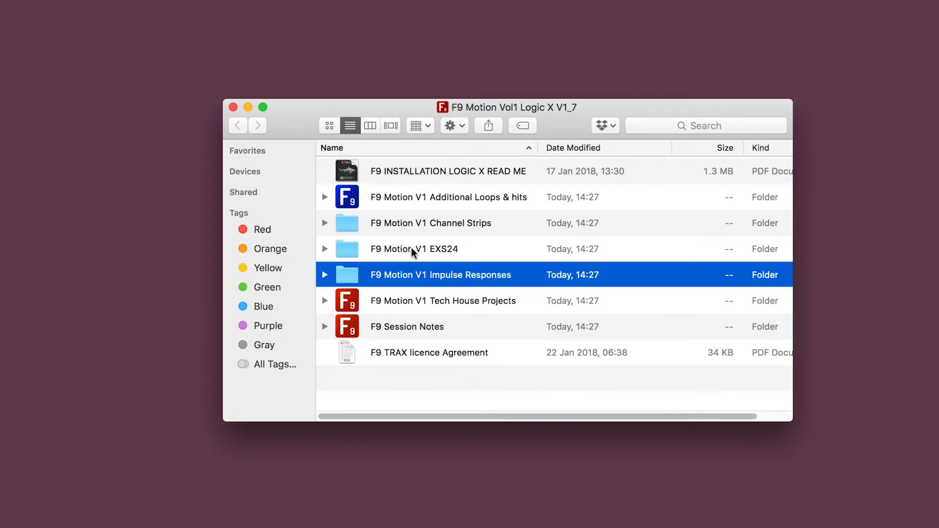
{"action": "left_click", "coordinate": [411, 248]}
{"action": "left_click", "coordinate": [416, 225]}
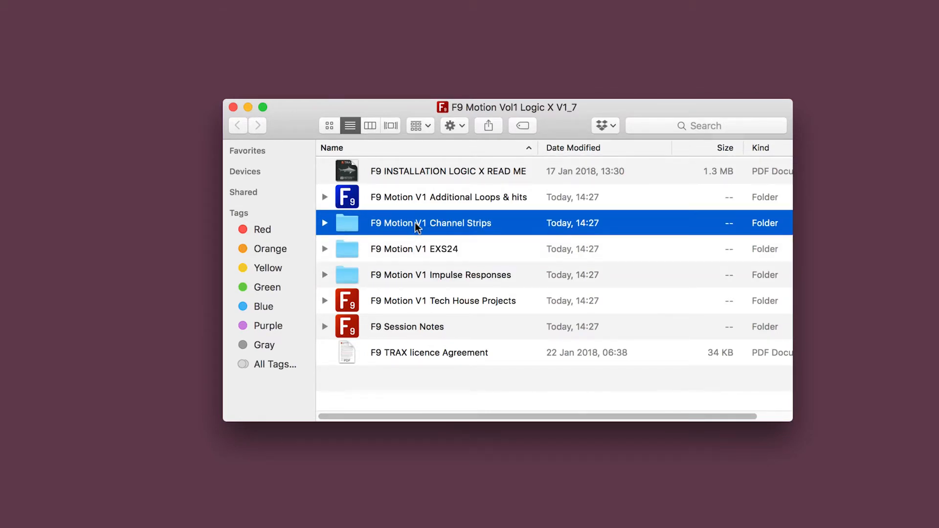
{"action": "left_click", "coordinate": [426, 275]}
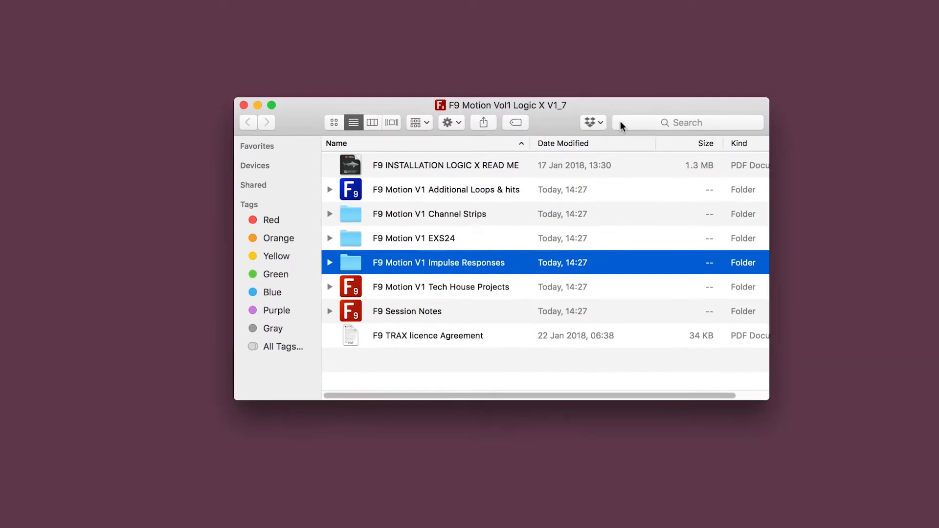
Open the MAC 17 El Cap drive in a second window and arrange it beside the package window
{"action": "left_click_drag", "start_coordinate": [566, 109], "coordinate": [303, 66]}
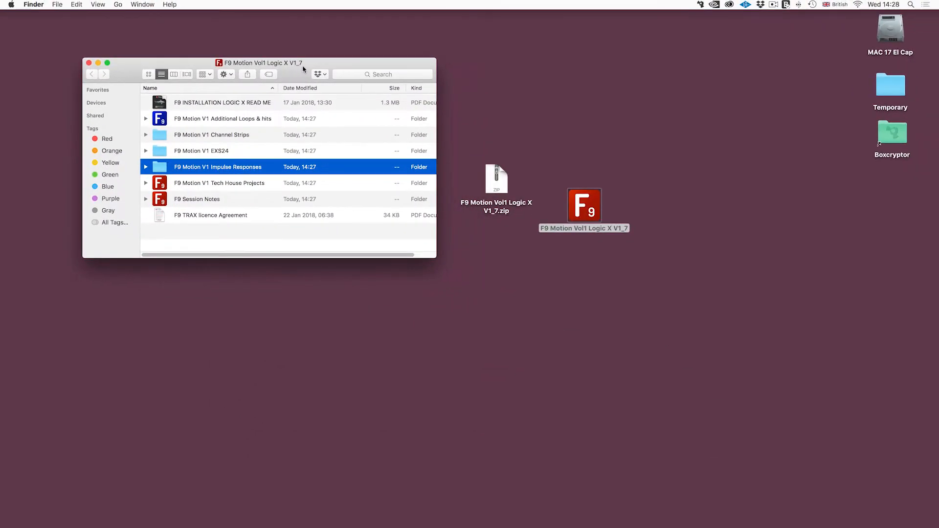
{"action": "left_click", "coordinate": [654, 54]}
{"action": "double_click", "coordinate": [891, 29]}
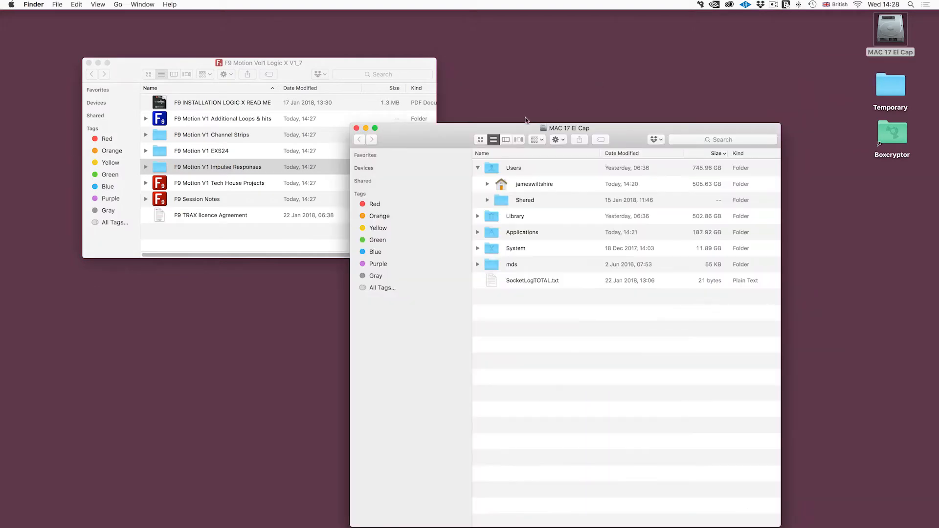
{"action": "left_click_drag", "start_coordinate": [418, 126], "coordinate": [492, 46]}
Go to the Impulse Responses folder inside Library > Audio on the MAC 17 El Cap drive
{"action": "double_click", "coordinate": [591, 139]}
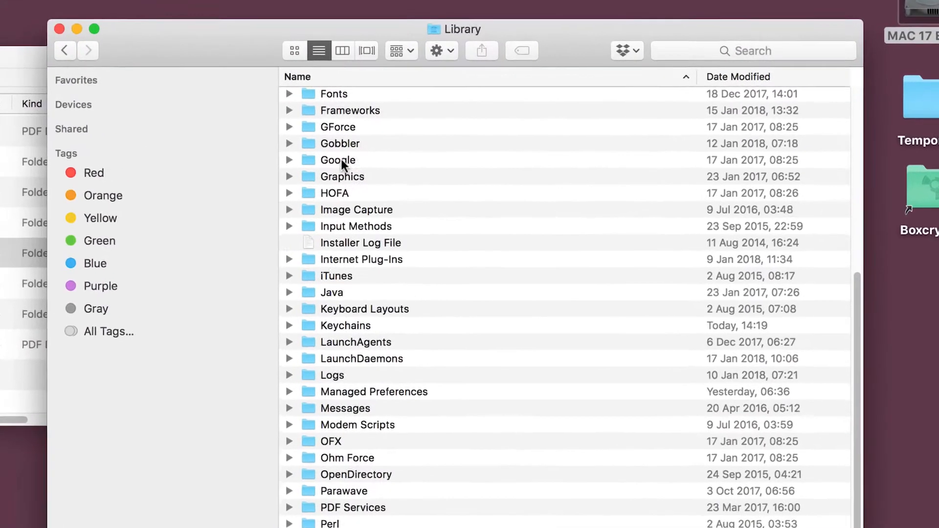
{"action": "scroll", "coordinate": [416, 156], "scroll_direction": "up", "scroll_amount": 8}
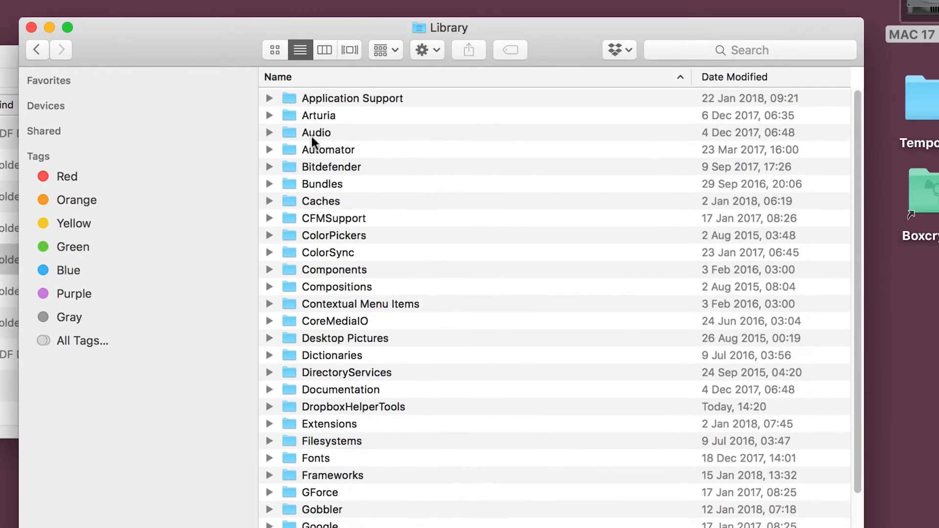
{"action": "left_click", "coordinate": [311, 134]}
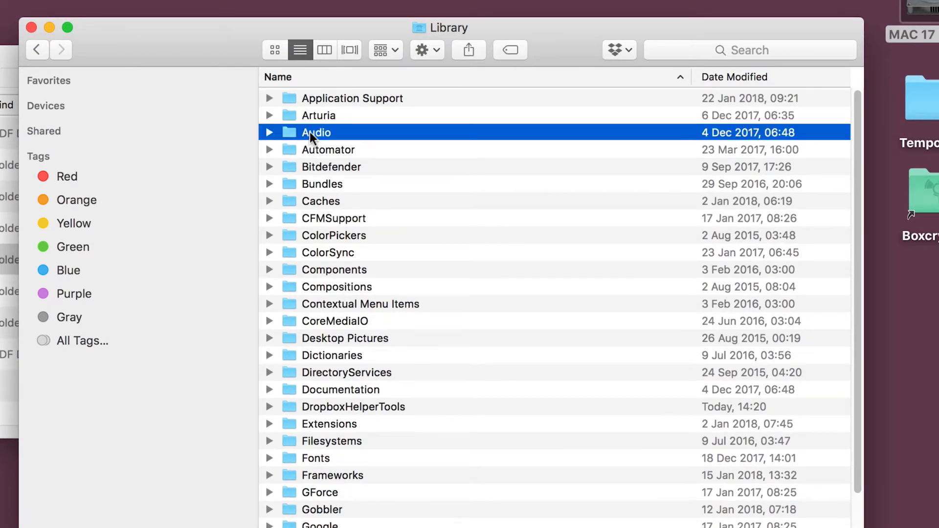
{"action": "double_click", "coordinate": [309, 131]}
{"action": "left_click", "coordinate": [317, 133]}
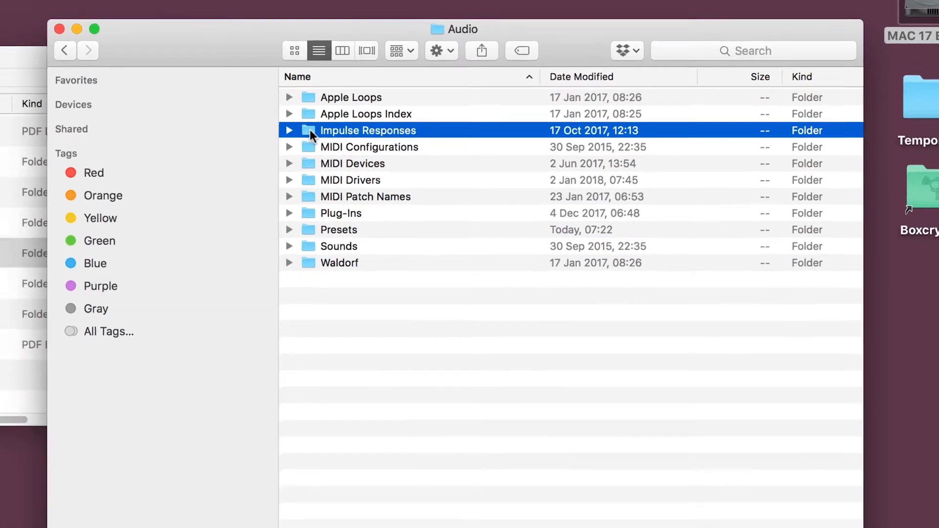
{"action": "double_click", "coordinate": [299, 132]}
{"action": "left_click", "coordinate": [507, 107]}
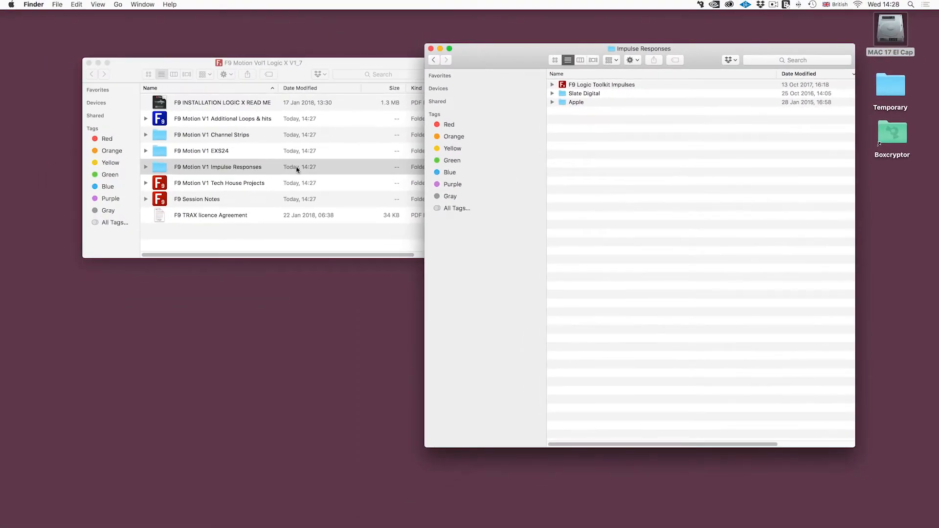
Move the F9 Motion V1 Impulse Responses folder into the system Impulse Responses folder, authorising the change with the account password
{"action": "left_click", "coordinate": [97, 266]}
{"action": "left_click", "coordinate": [91, 185]}
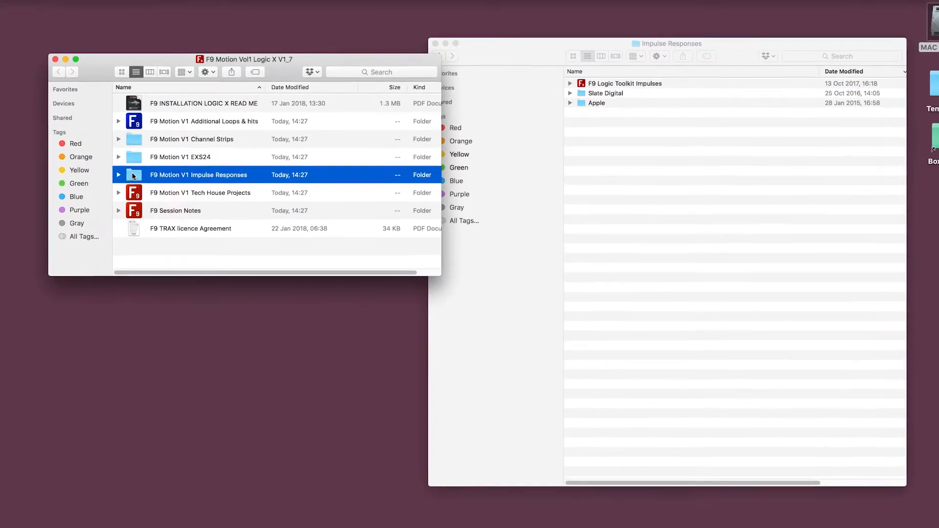
{"action": "left_click_drag", "start_coordinate": [133, 176], "coordinate": [681, 180]}
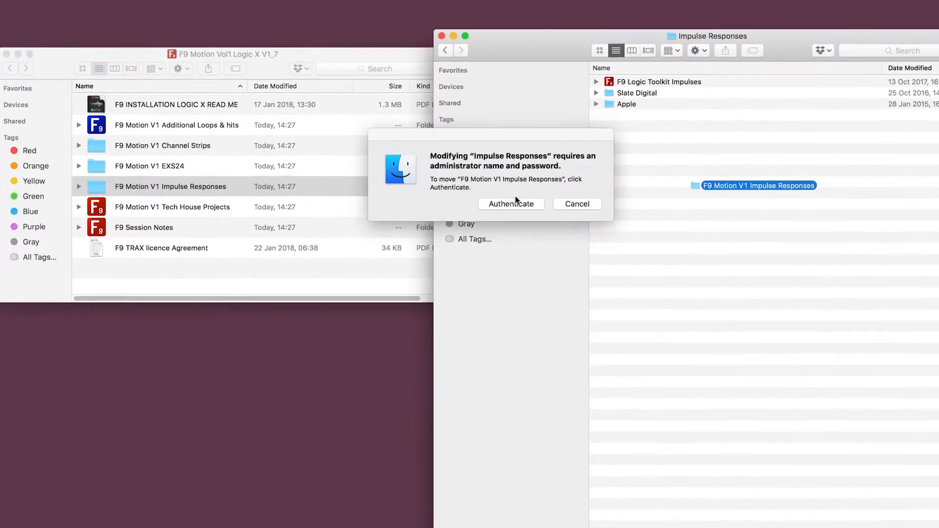
{"action": "left_click", "coordinate": [515, 201]}
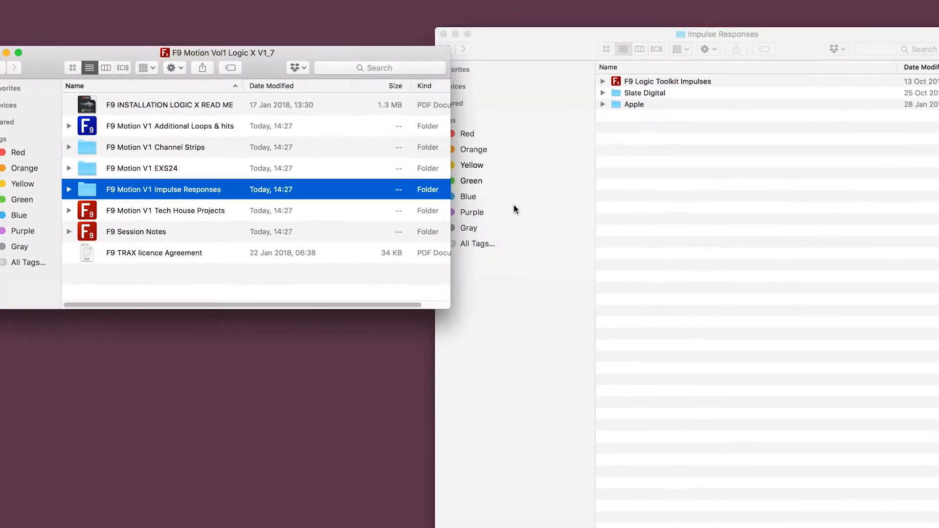
{"action": "type", "text": "•••••••••"}
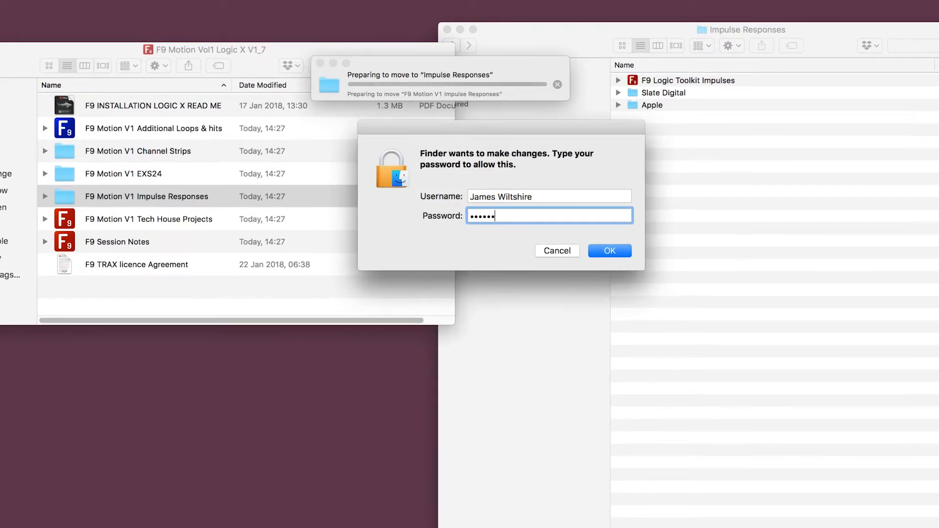
{"action": "key", "text": "Return"}
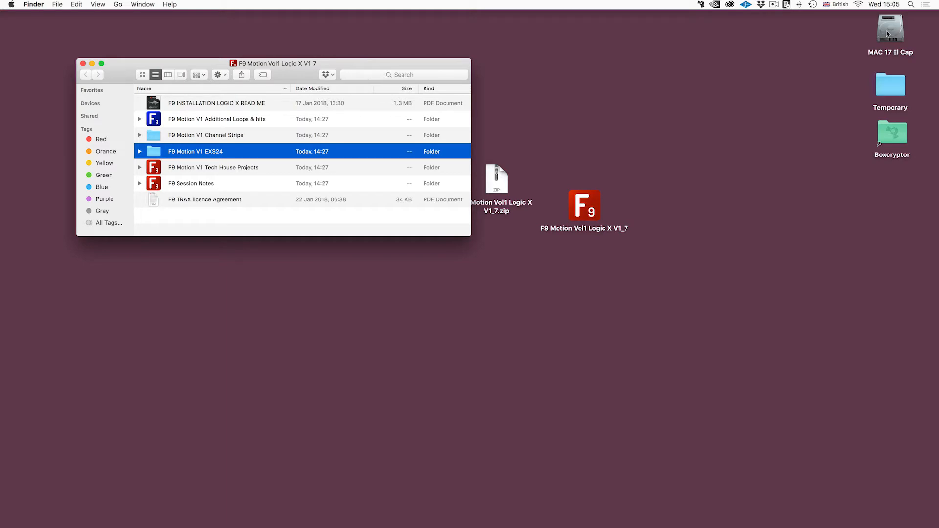
Open the MAC 17 El Cap drive again and go to the Music folder inside the account's home folder
{"action": "left_click", "coordinate": [888, 33]}
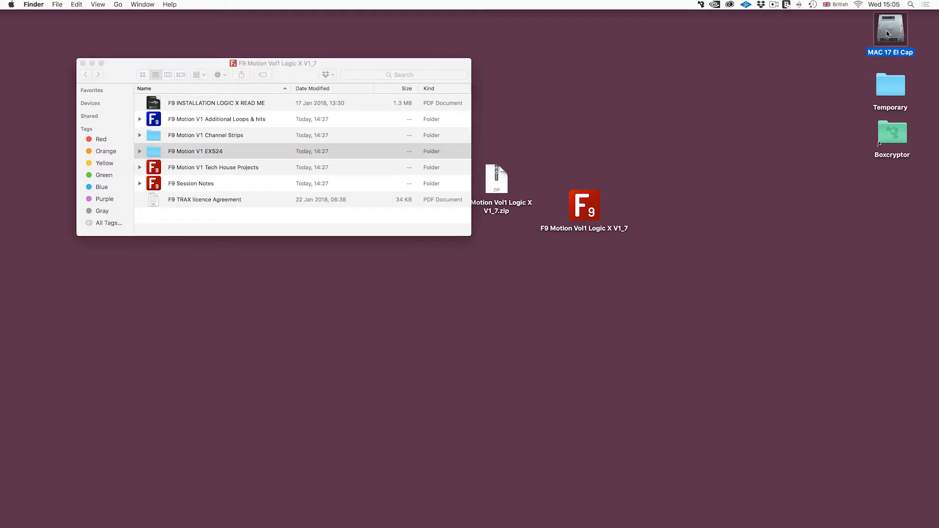
{"action": "double_click", "coordinate": [887, 33]}
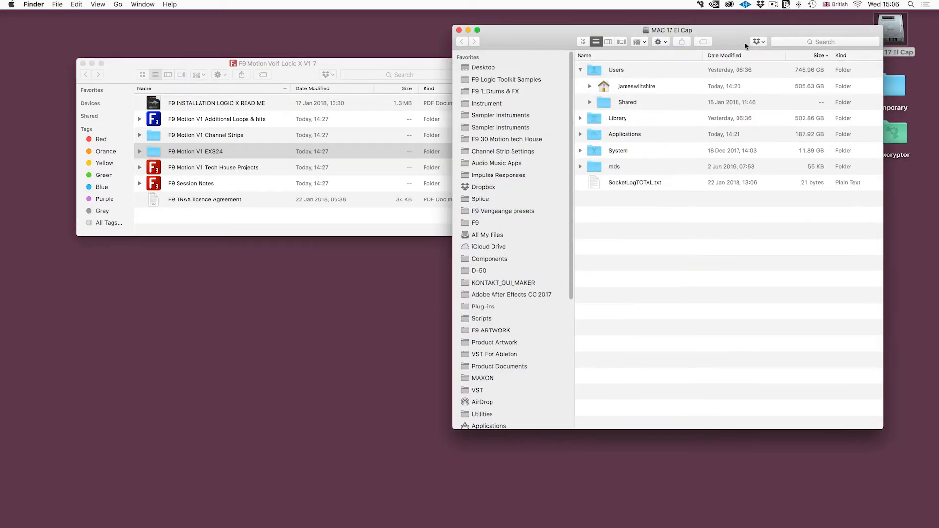
{"action": "left_click", "coordinate": [621, 88]}
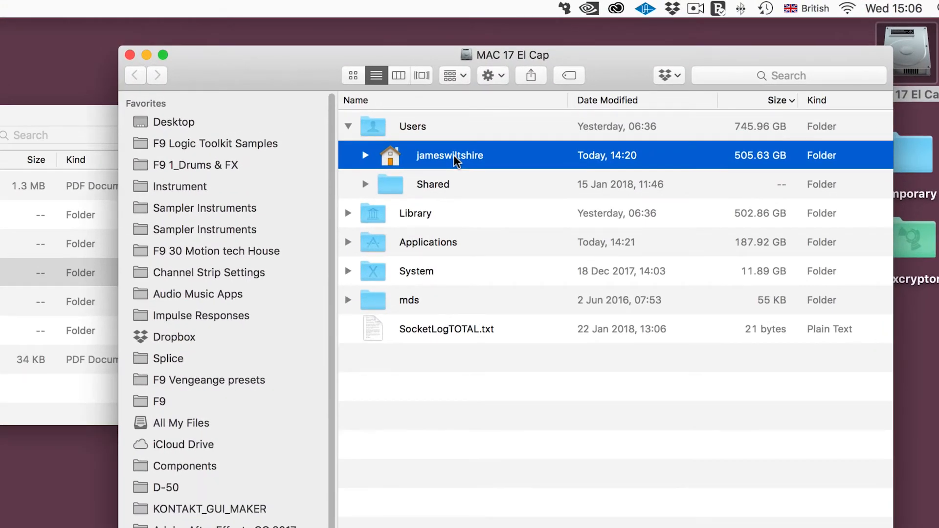
{"action": "double_click", "coordinate": [453, 155]}
{"action": "left_click", "coordinate": [415, 493]}
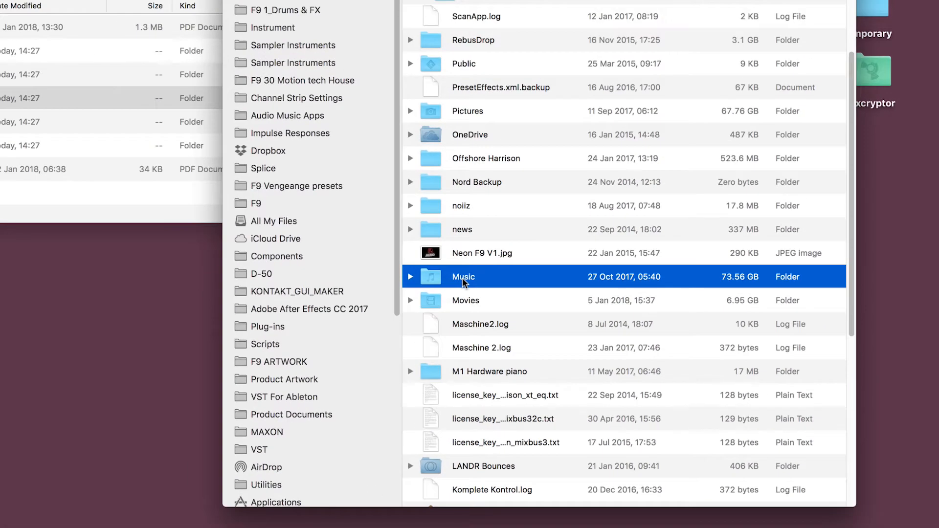
{"action": "double_click", "coordinate": [462, 278]}
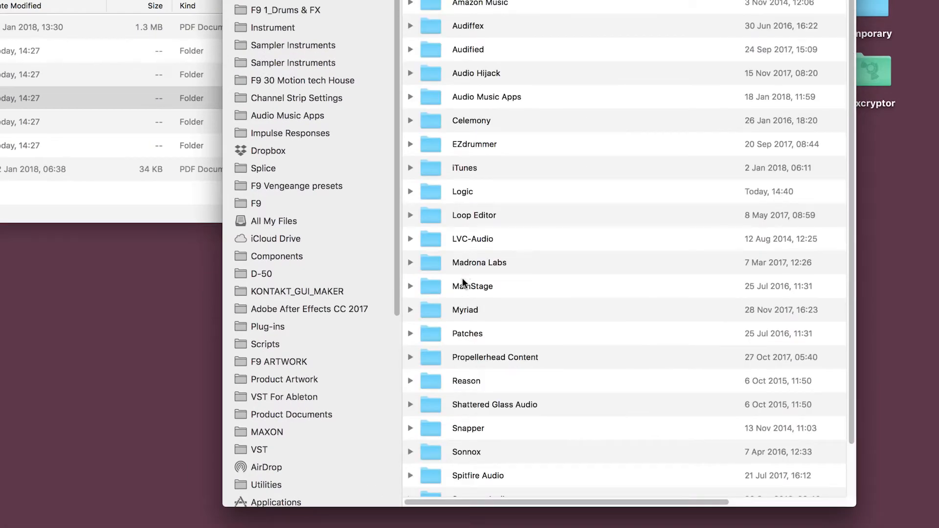
Open Audio Music Apps > Sampler Instruments and move the F9 Motion V1 EXS24 folder into it
{"action": "left_click", "coordinate": [474, 98]}
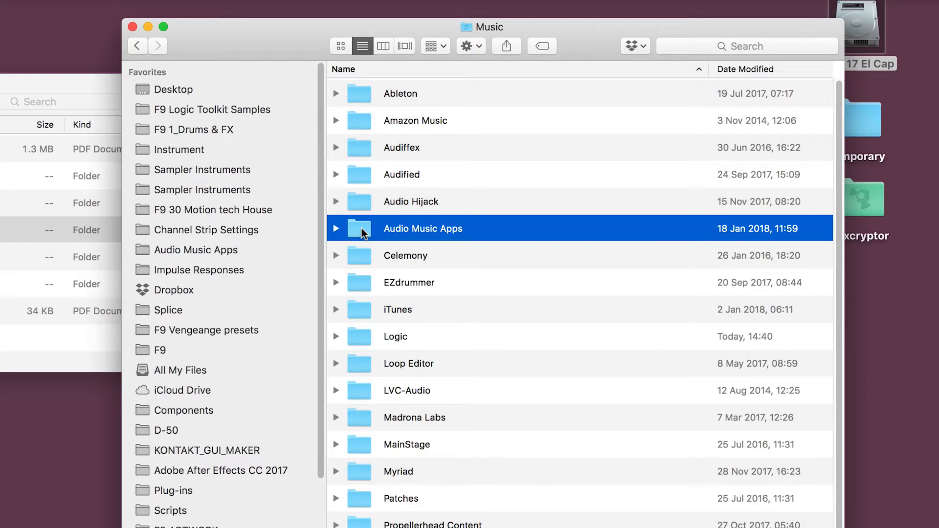
{"action": "double_click", "coordinate": [364, 234]}
{"action": "scroll", "coordinate": [405, 231], "scroll_direction": "up", "scroll_amount": 2}
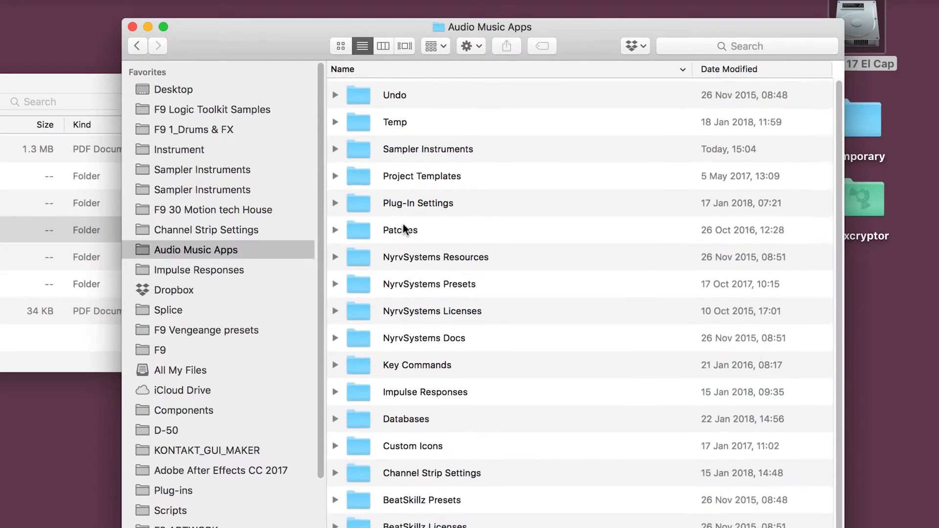
{"action": "left_click", "coordinate": [399, 148]}
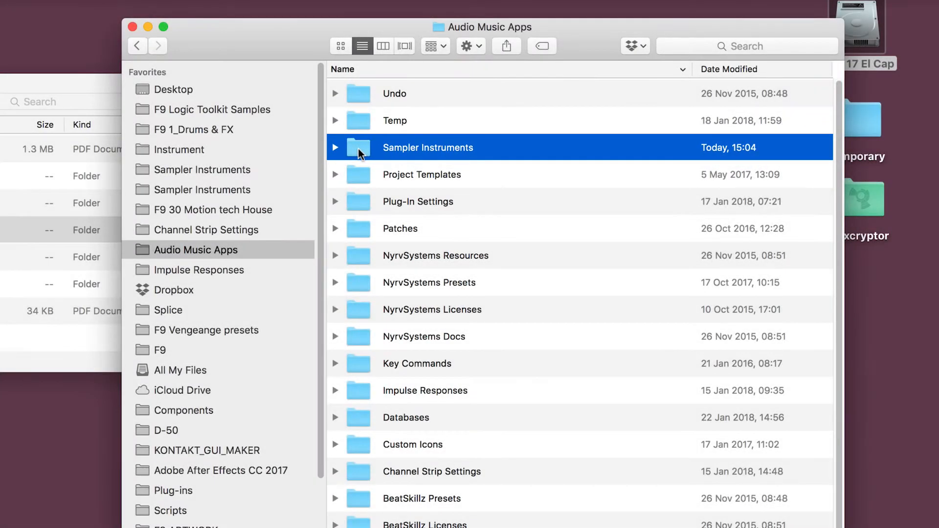
{"action": "double_click", "coordinate": [358, 149]}
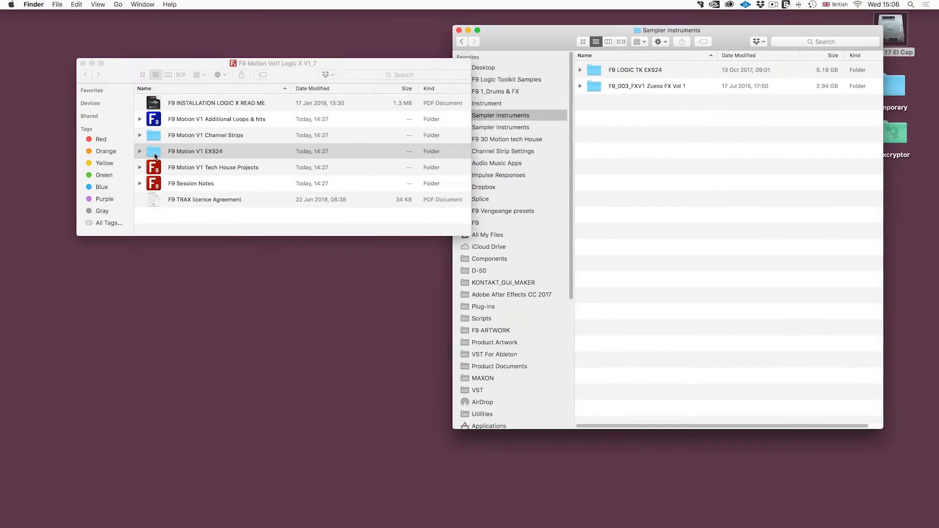
{"action": "left_click", "coordinate": [156, 152]}
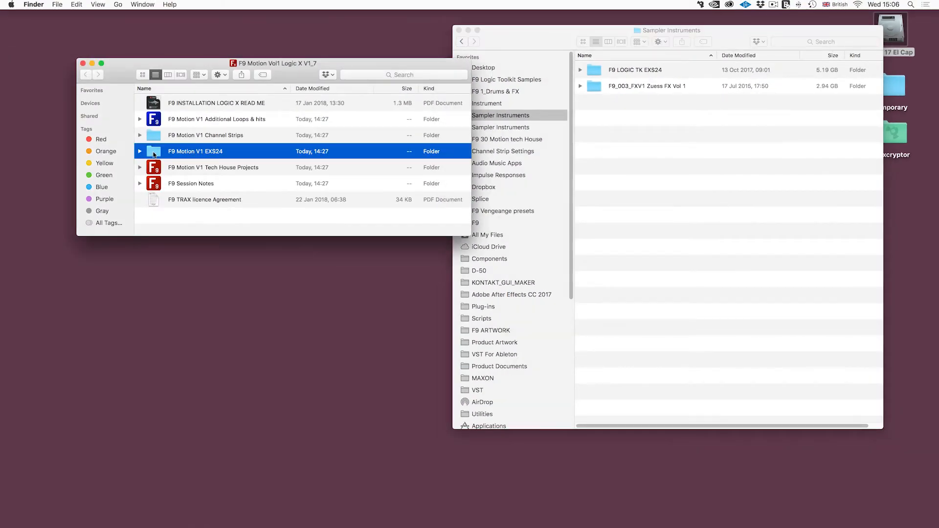
{"action": "left_click_drag", "start_coordinate": [151, 154], "coordinate": [646, 184]}
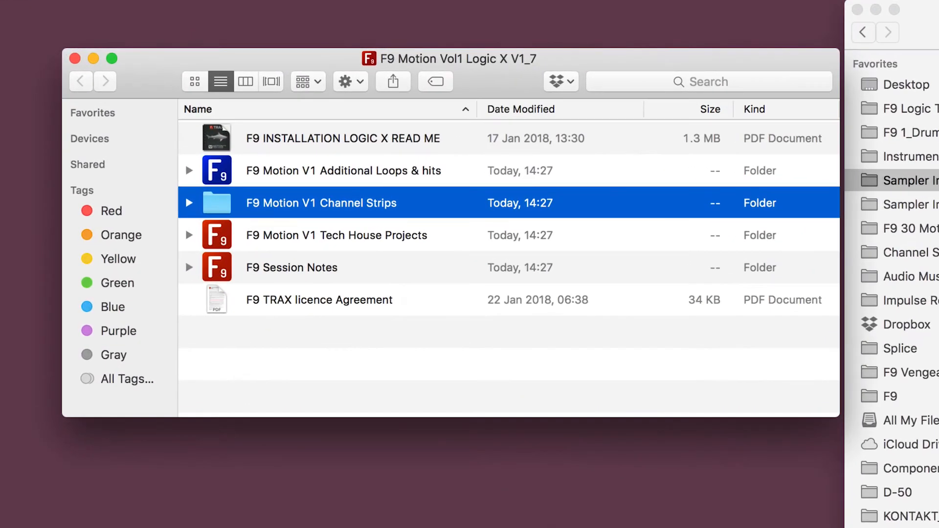
Go back to the Audio Music Apps folder and open its Channel Strip Settings folder
{"action": "left_click", "coordinate": [660, 32]}
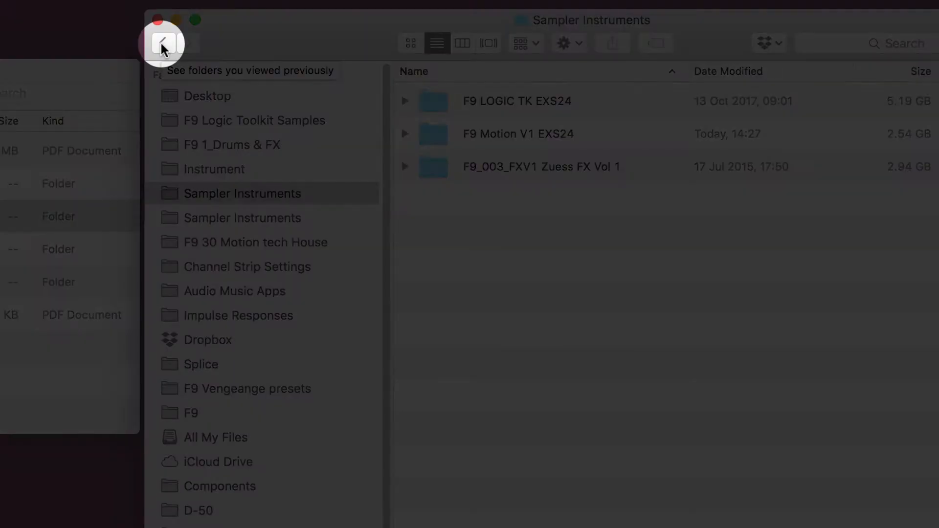
{"action": "left_click", "coordinate": [161, 44]}
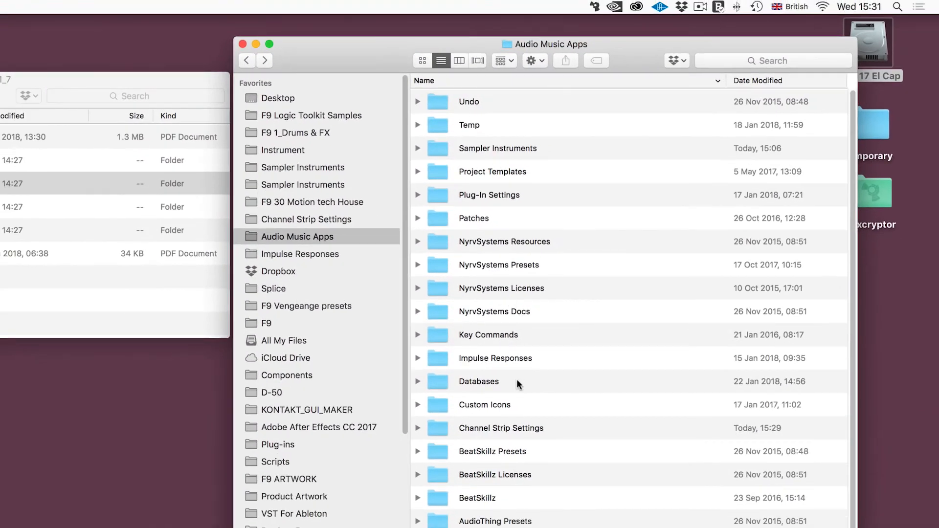
{"action": "scroll", "coordinate": [513, 393], "scroll_direction": "down", "scroll_amount": 1}
{"action": "left_click", "coordinate": [494, 407]}
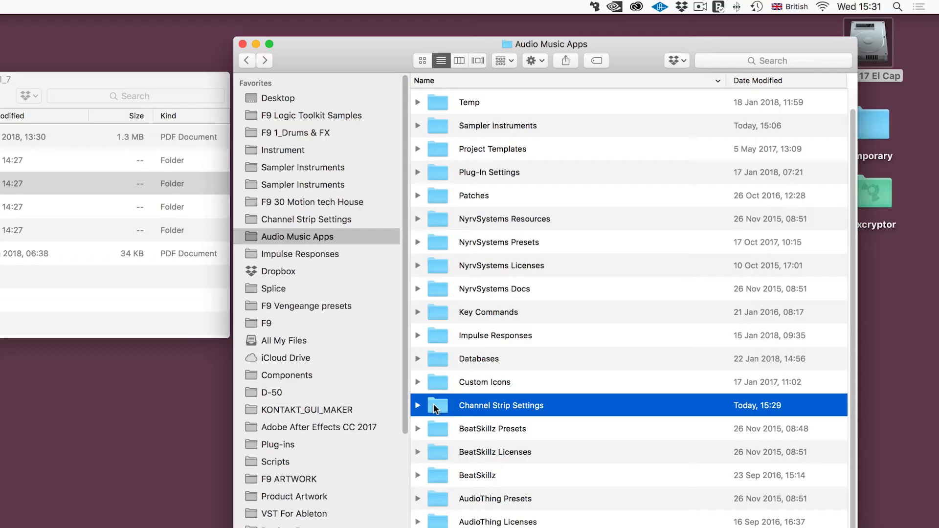
{"action": "double_click", "coordinate": [433, 405]}
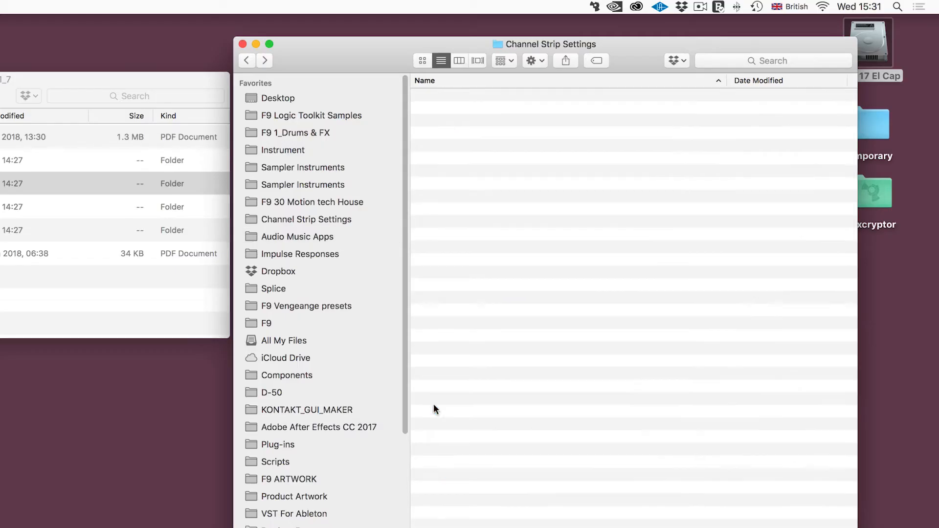
Open the Instrument folder and move the F9 Motion V1 Channel Strips folder from the package into it
{"action": "left_click", "coordinate": [450, 112]}
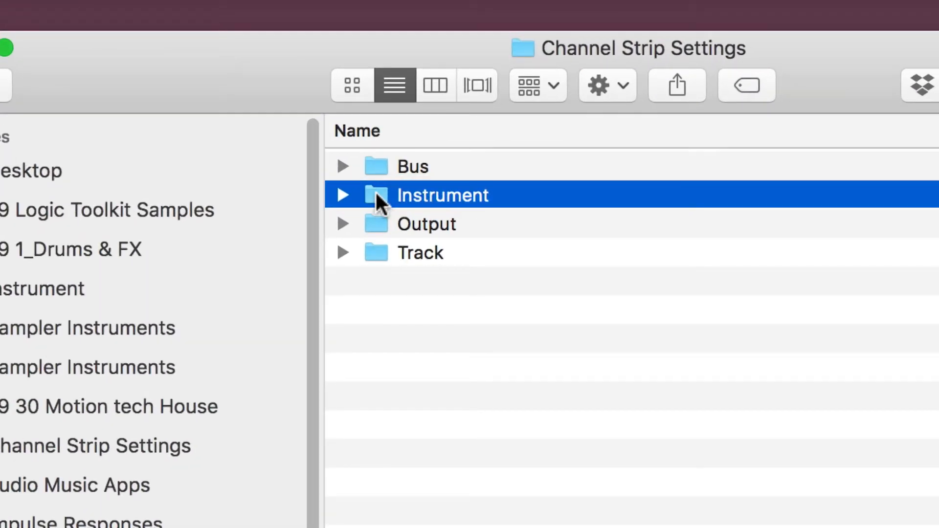
{"action": "double_click", "coordinate": [376, 195]}
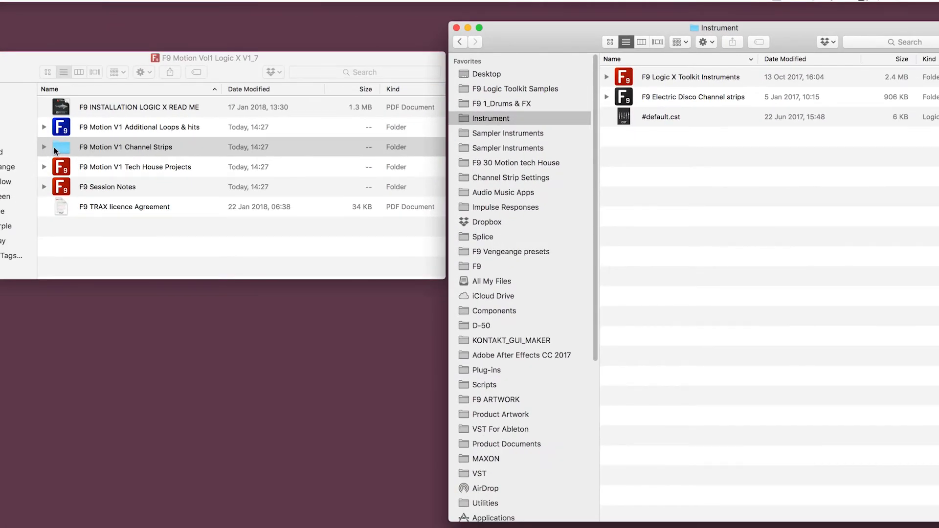
{"action": "left_click", "coordinate": [55, 150]}
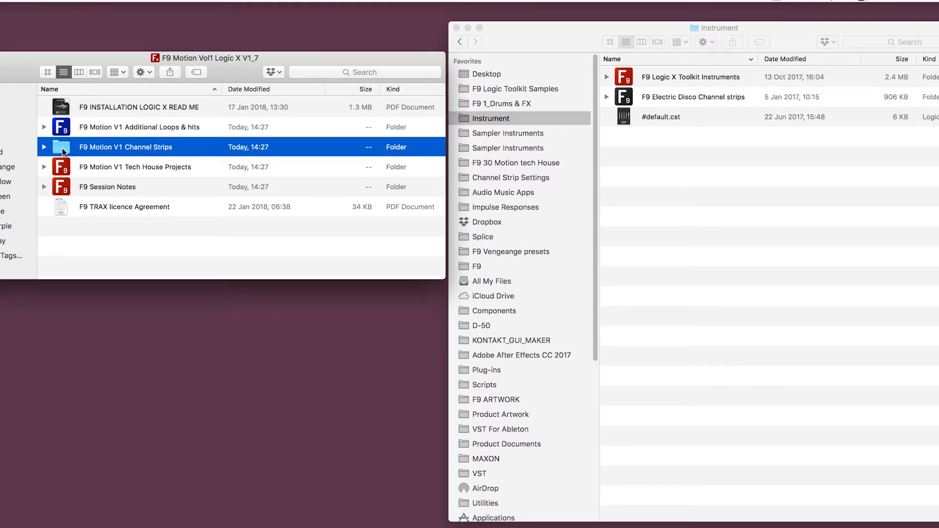
{"action": "left_click_drag", "start_coordinate": [63, 152], "coordinate": [700, 199]}
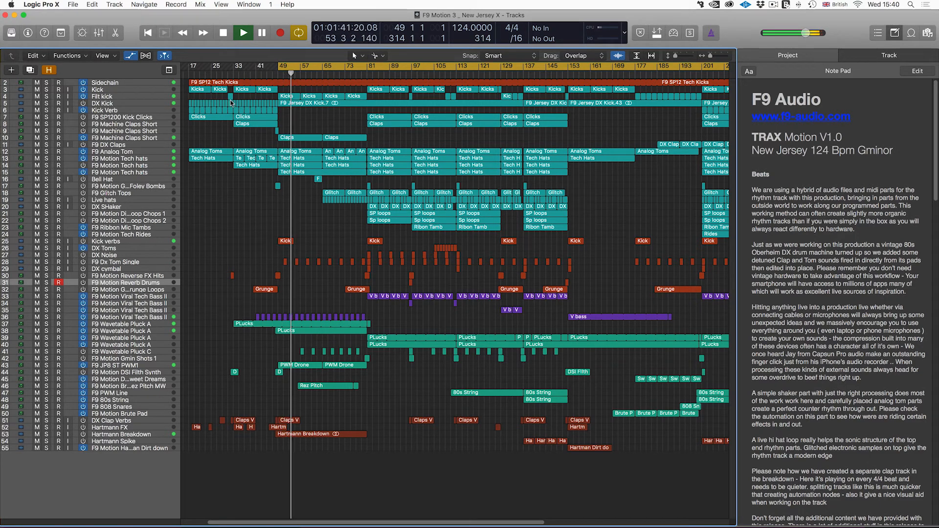
Switch to Logic Pro X and load the F9 Motion 101 Tech Bass channel strip setting from F9 Motion Analog basses on Inst 1
{"action": "key", "text": "space"}
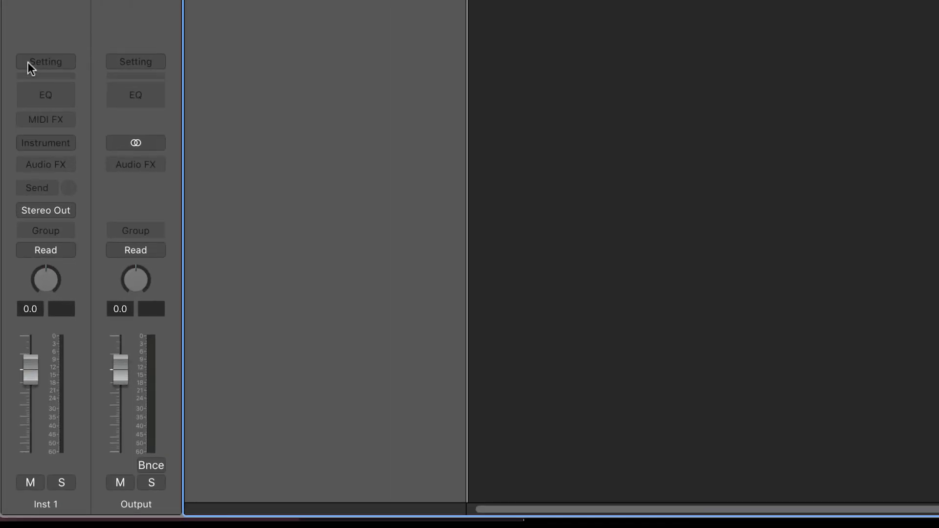
{"action": "left_click", "coordinate": [28, 63]}
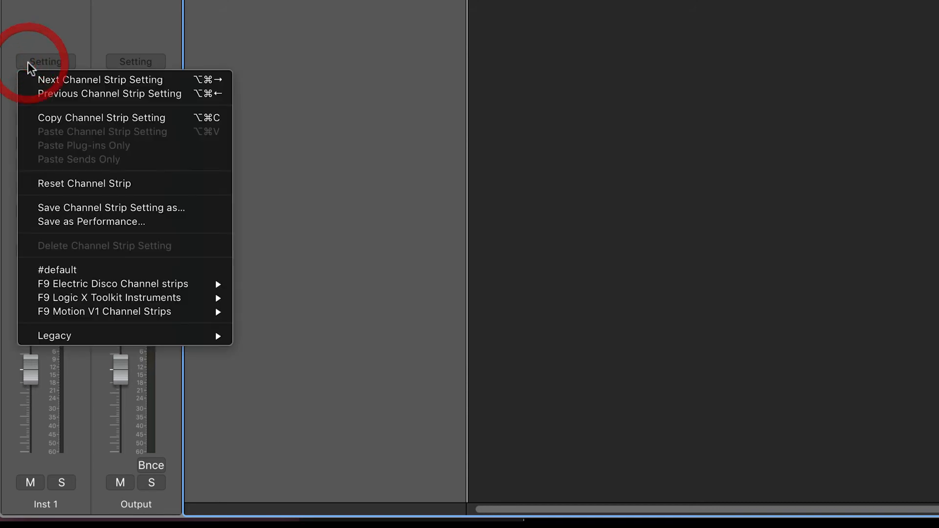
{"action": "mouse_move", "coordinate": [104, 312]}
{"action": "mouse_move", "coordinate": [312, 311]}
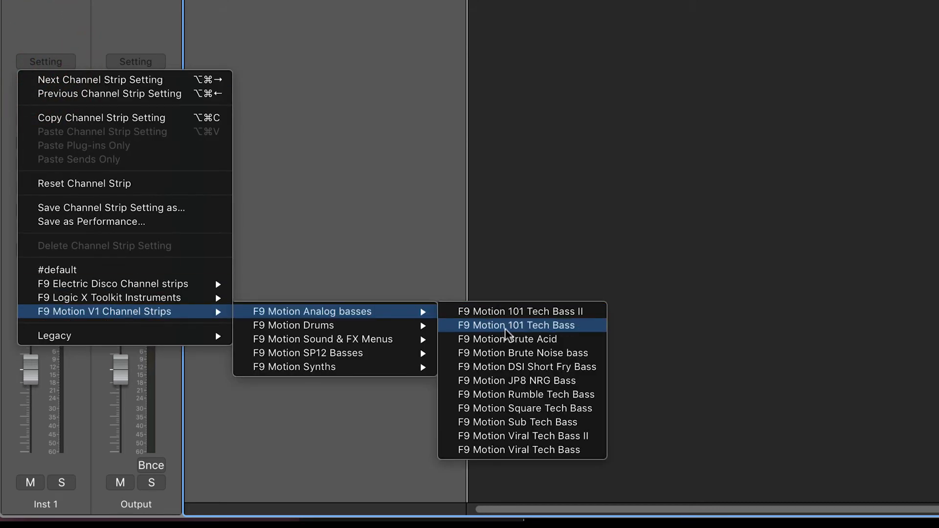
{"action": "left_click", "coordinate": [502, 325]}
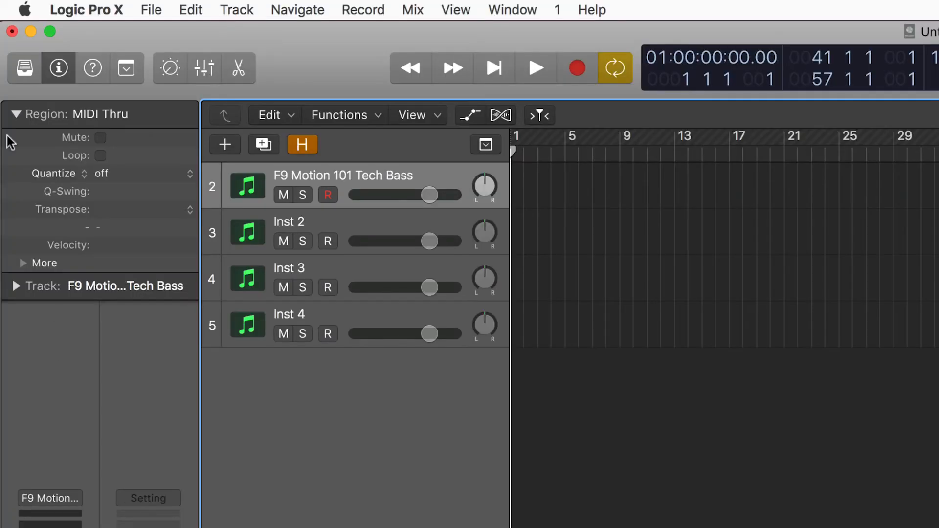
Show the Library and load F9 Motion Machine Claps from User Channel Strip Settings > F9 Motion V1 Channel Strips > F9 Motion Drums
{"action": "left_click", "coordinate": [25, 74]}
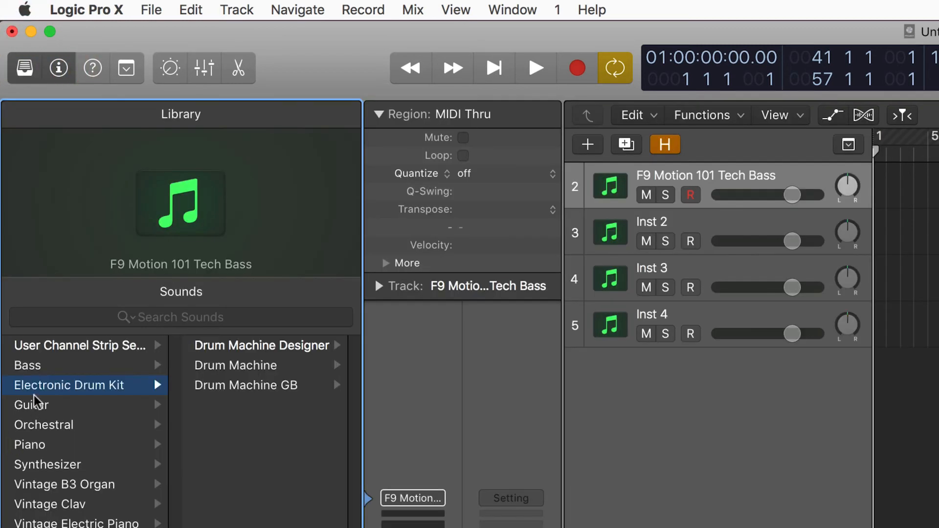
{"action": "left_click", "coordinate": [43, 349]}
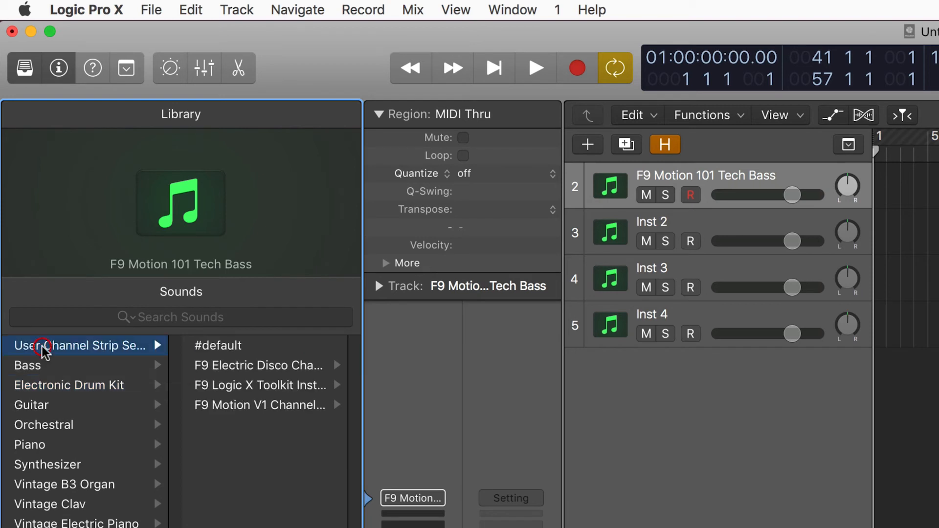
{"action": "left_click", "coordinate": [215, 410]}
{"action": "left_click", "coordinate": [236, 363]}
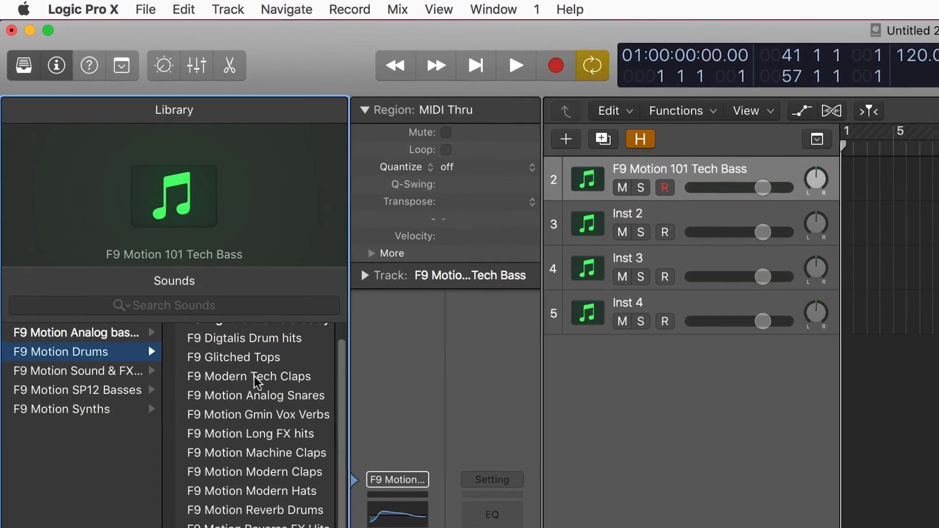
{"action": "left_click", "coordinate": [266, 428]}
{"action": "left_click", "coordinate": [244, 421]}
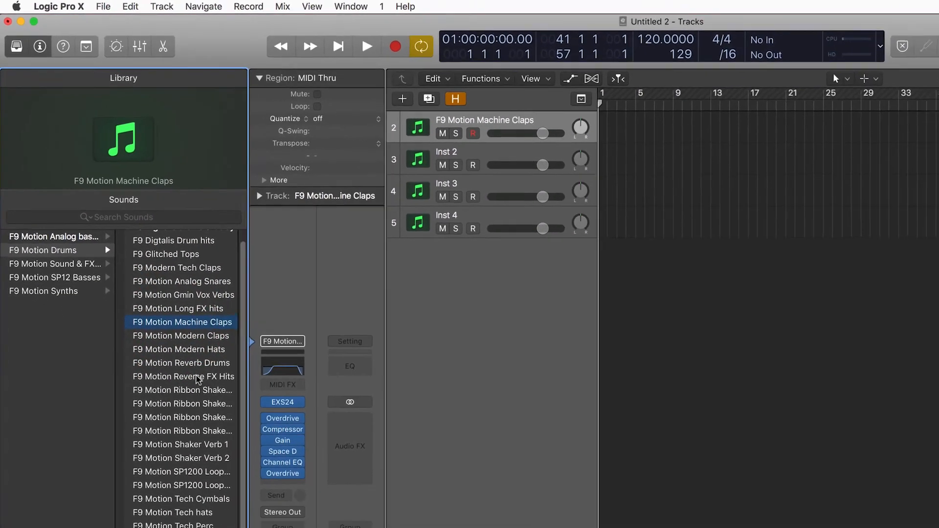
Try further F9 Motion Drums strips on the same track: Ribbon Shakers 2, Shaker Verb 1, Shaker Verb 2, Tech Cymbals and Tech Rides
{"action": "left_click", "coordinate": [240, 527]}
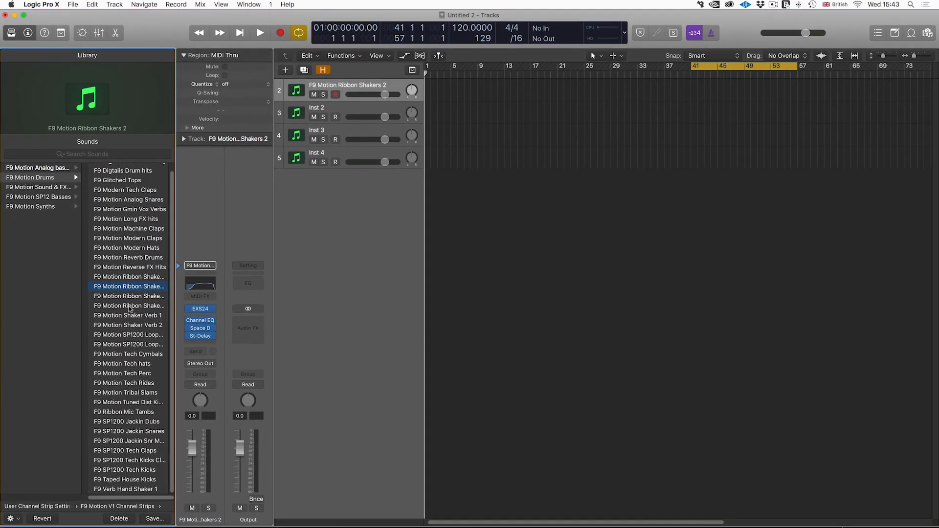
{"action": "left_click", "coordinate": [164, 390]}
{"action": "left_click", "coordinate": [125, 316]}
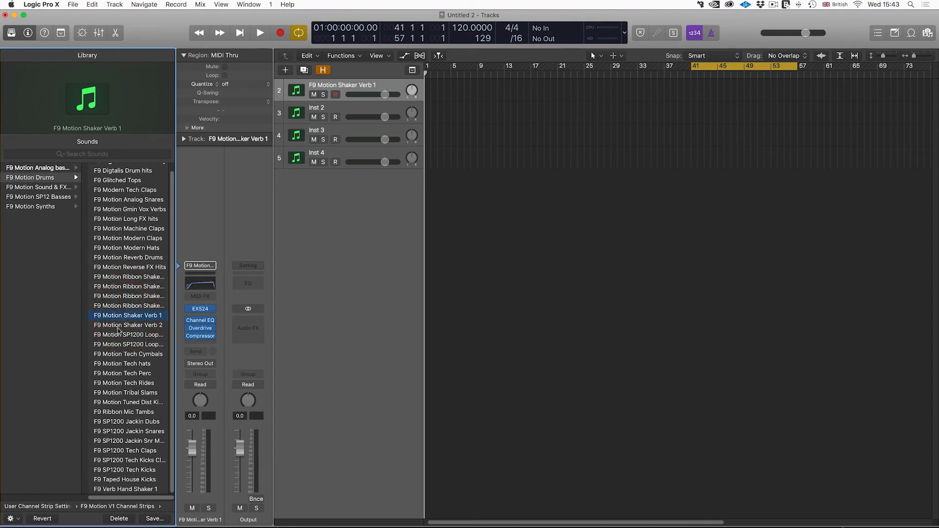
{"action": "left_click", "coordinate": [117, 325]}
{"action": "left_click", "coordinate": [110, 354]}
{"action": "left_click", "coordinate": [112, 384]}
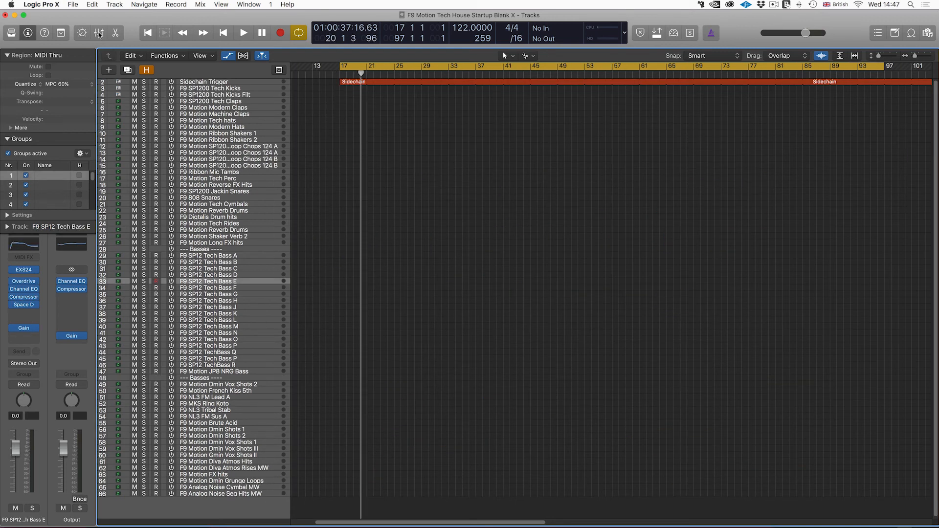
Show the mixer of the F9 Motion Tech House Startup Blank X project and look across its channel strips
{"action": "left_click", "coordinate": [99, 33]}
{"action": "scroll", "coordinate": [533, 384], "scroll_direction": "right", "scroll_amount": 15}
{"action": "scroll", "coordinate": [533, 385], "scroll_direction": "right", "scroll_amount": 10}
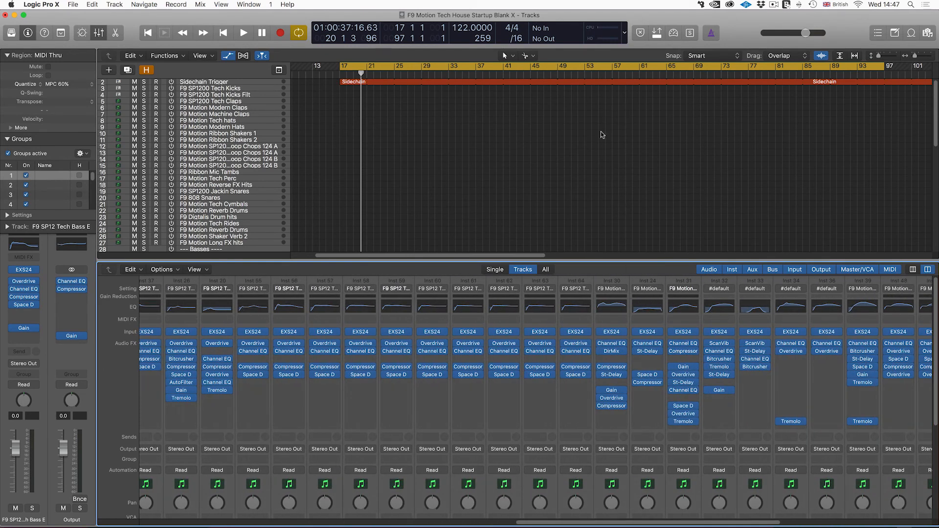